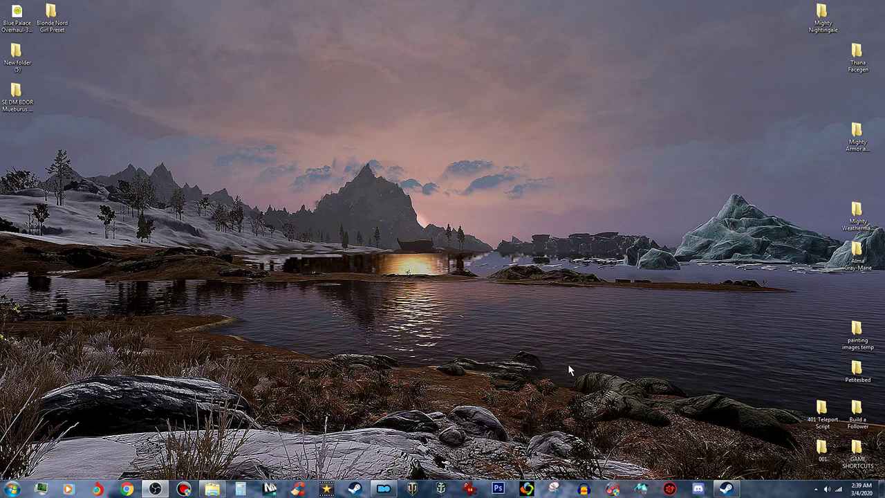
# - Launch BodySlide SE from Mod Organizer 2 and open an empty Outfit Studio workspace
pyautogui.click(382, 488)
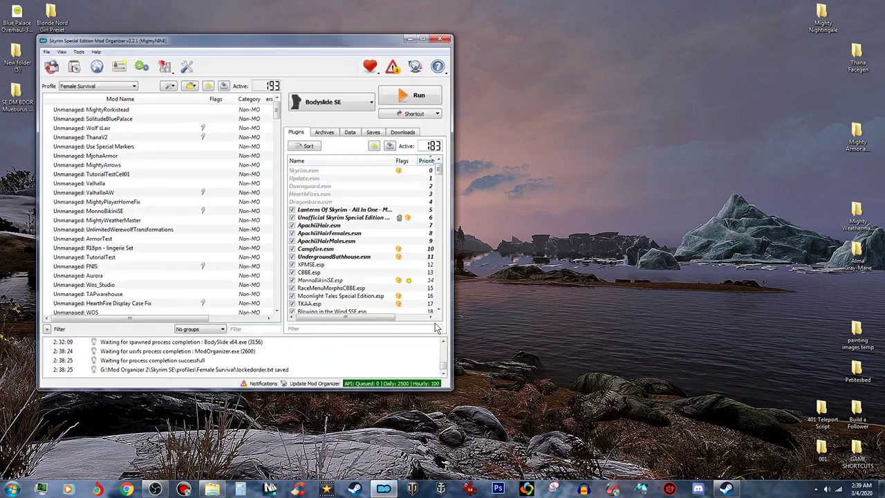
pyautogui.click(419, 97)
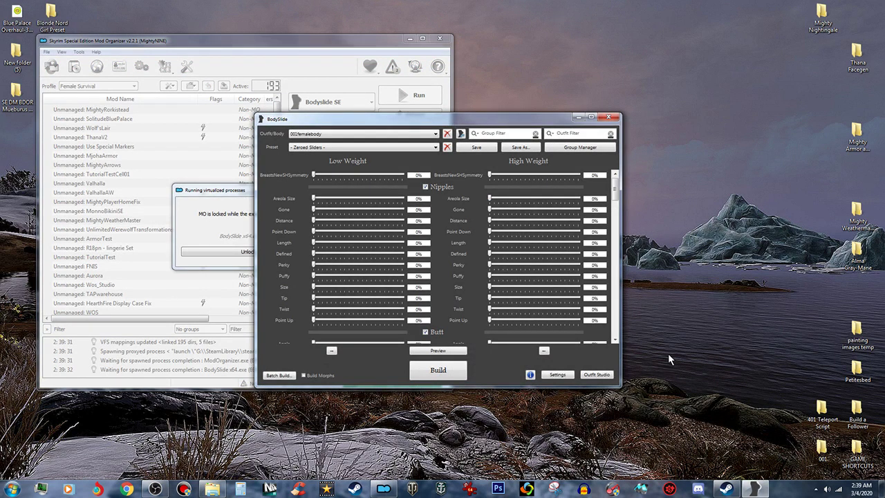
pyautogui.click(597, 374)
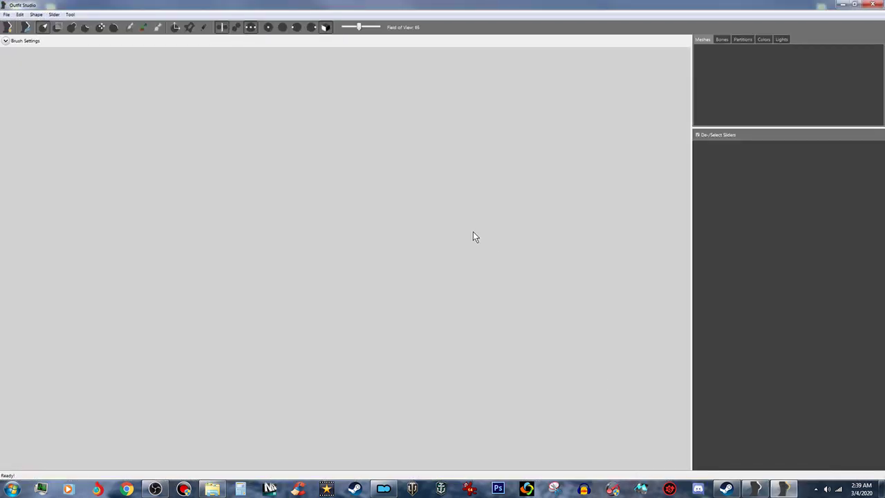
pyautogui.click(6, 14)
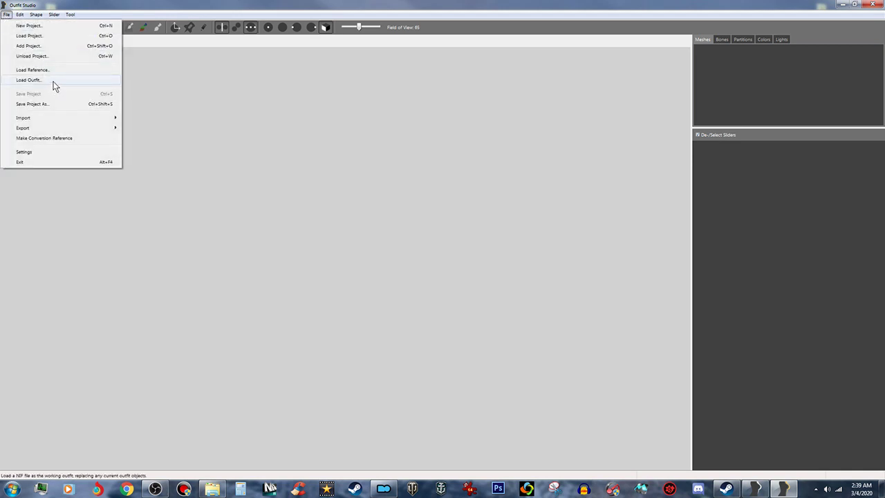
# - Load castanic02\cuirass_1.nif as the working outfit, keeping display name New Outfit
pyautogui.click(29, 79)
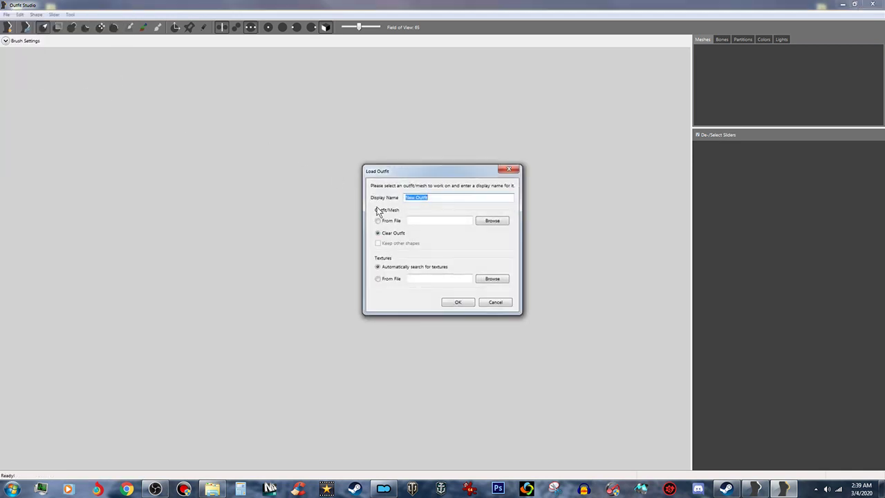
pyautogui.click(395, 221)
pyautogui.click(501, 222)
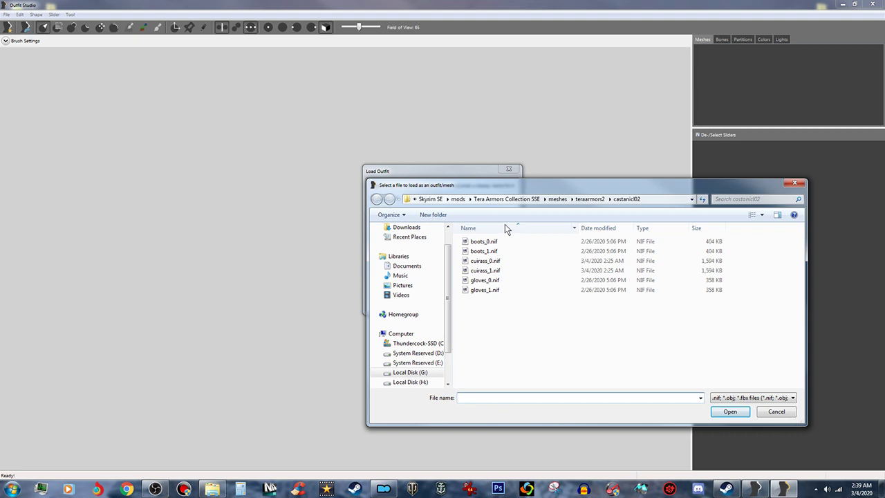
pyautogui.click(507, 271)
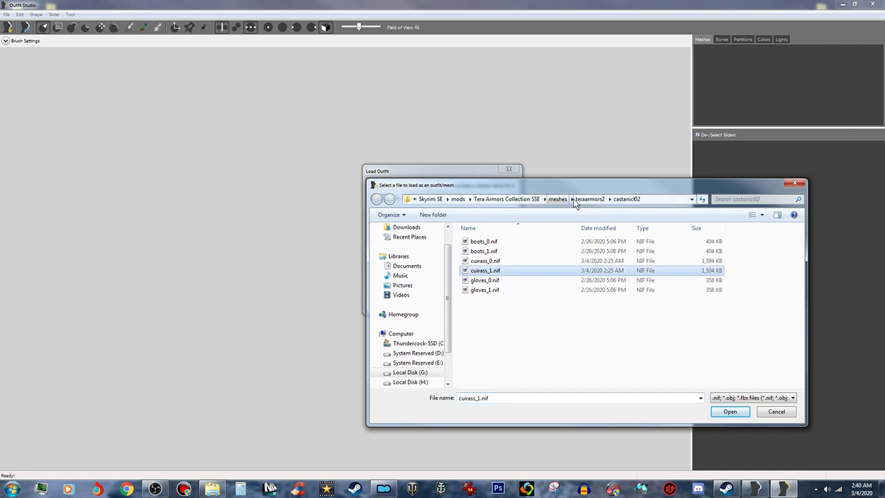
pyautogui.click(730, 412)
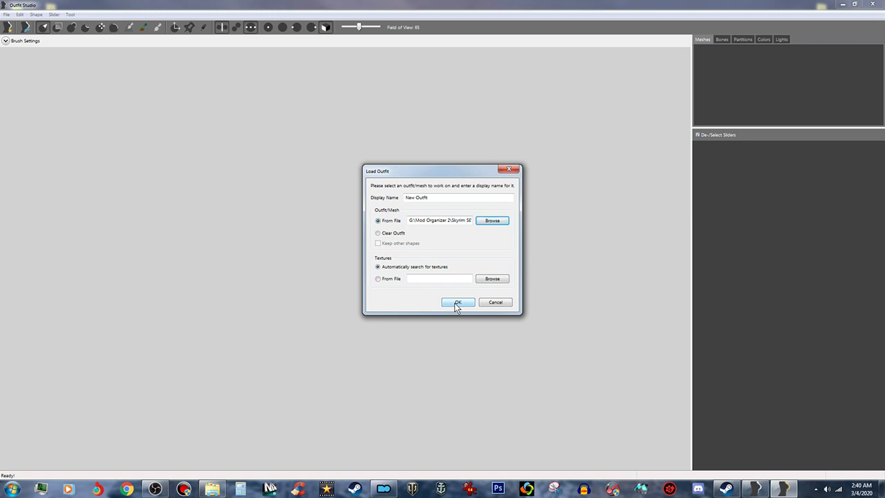
pyautogui.click(457, 304)
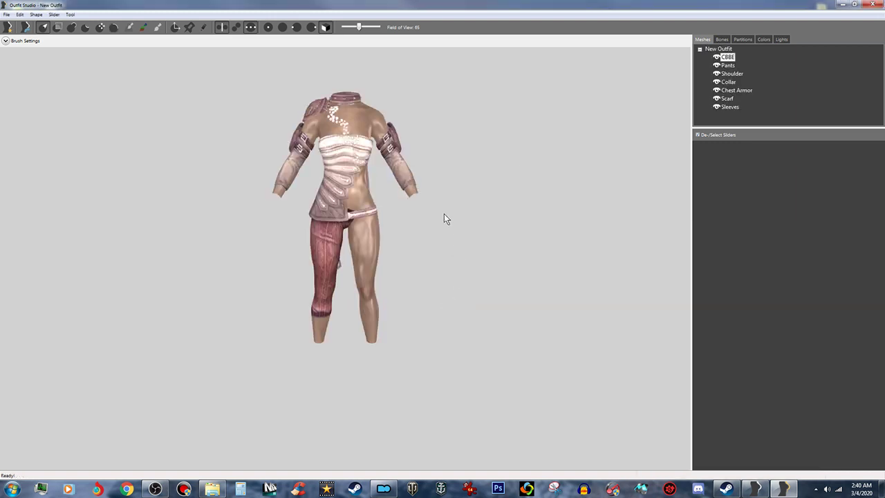
# - Orbit and zoom in on the loaded castanic cuirass to inspect its meshes
pyautogui.moveTo(452, 203); pyautogui.dragTo(515, 249, button='right')
pyautogui.scroll(5, 457, 253)
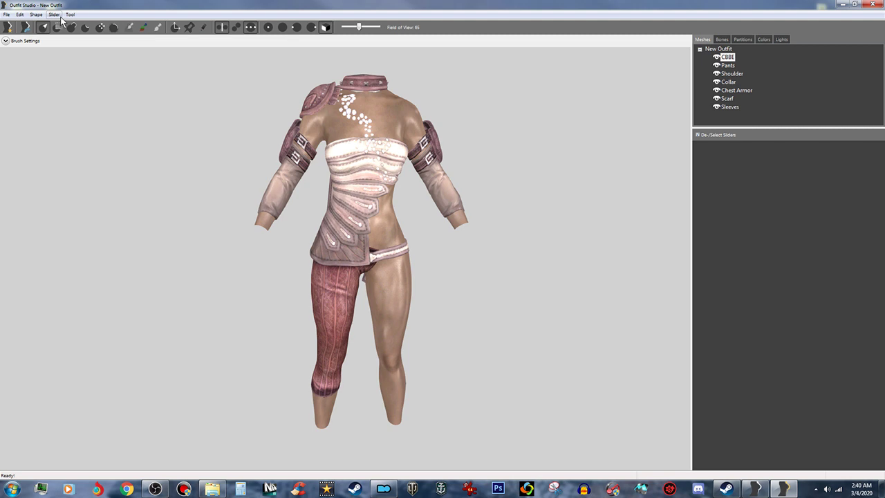
pyautogui.click(7, 15)
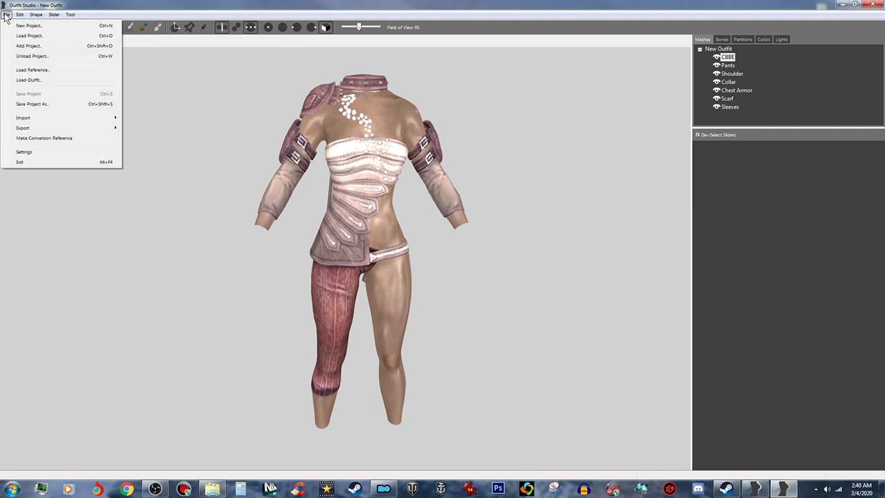
# - Save the project as '001 Tera Brigadine SSE' with matching slider set and shape data names
pyautogui.click(35, 103)
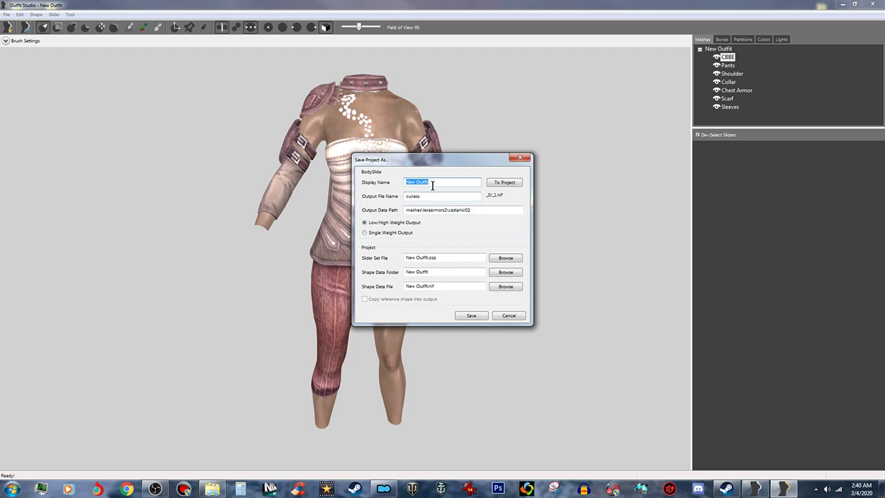
pyautogui.click(432, 183)
pyautogui.moveTo(433, 183); pyautogui.dragTo(401, 183)
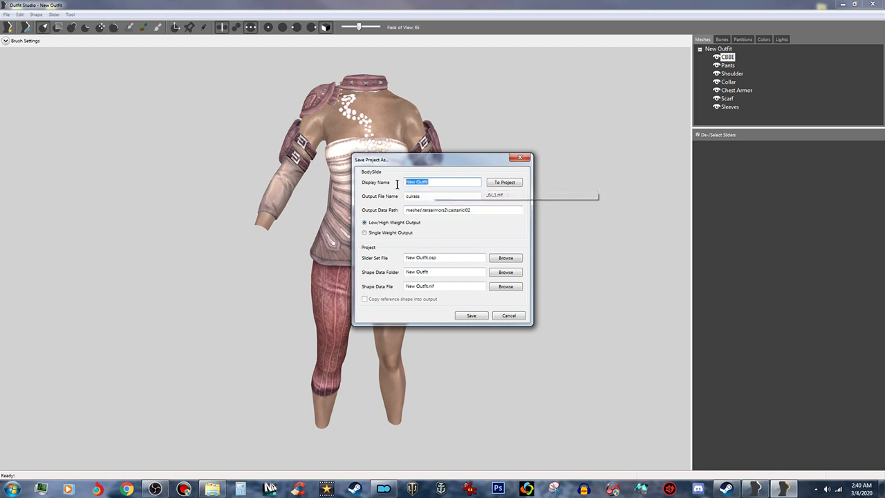
pyautogui.write('001')
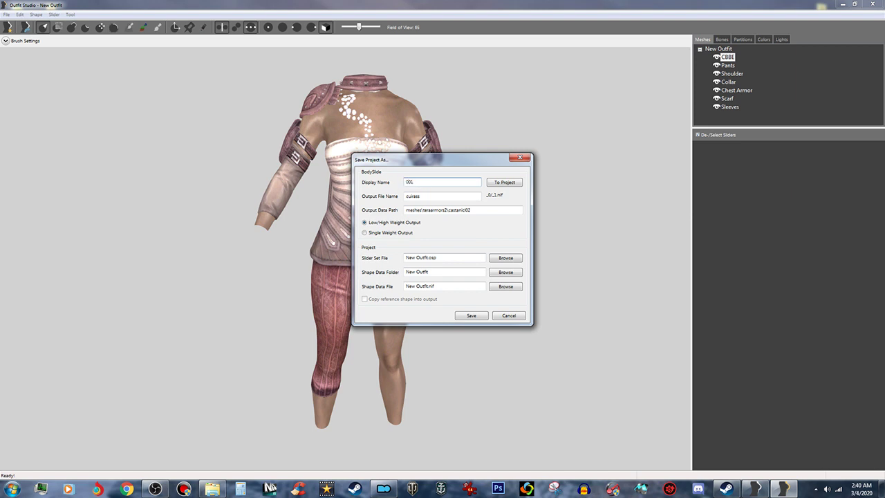
pyautogui.write(' Tera Brigadine SSE')
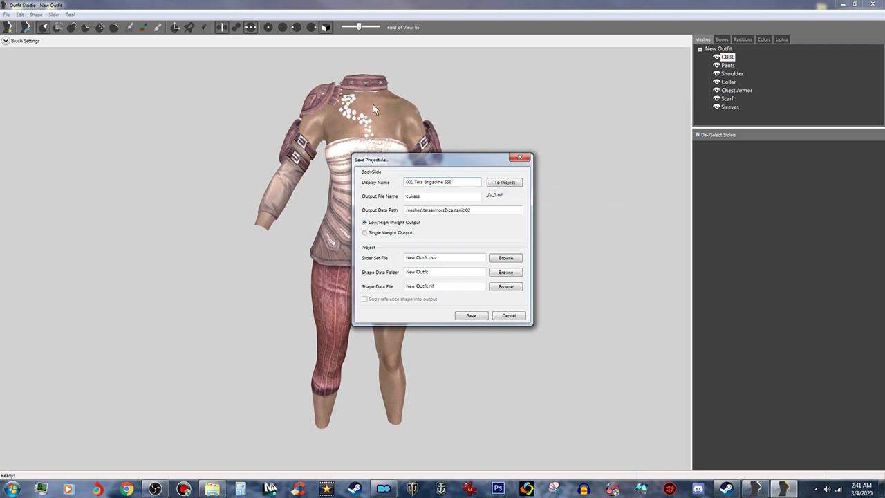
pyautogui.click(508, 184)
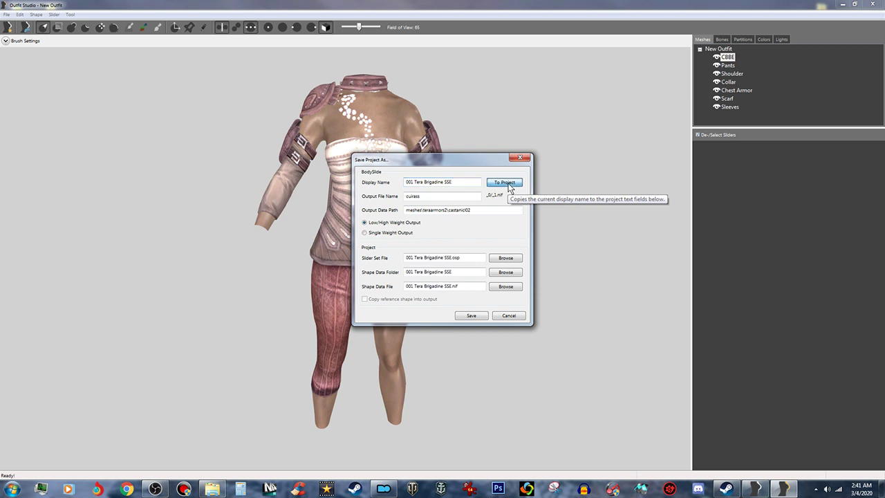
pyautogui.click(472, 315)
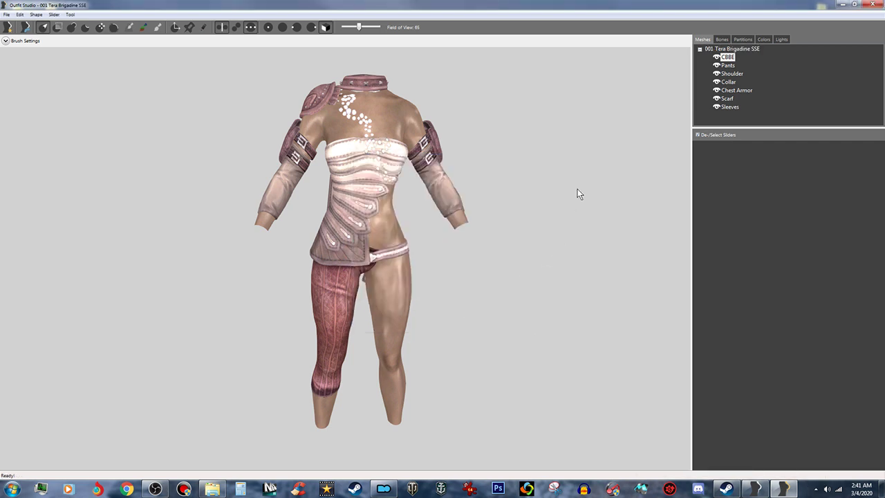
# - Close Outfit Studio and BodySlide, then relaunch BodySlide from Mod Organizer 2
pyautogui.click(873, 5)
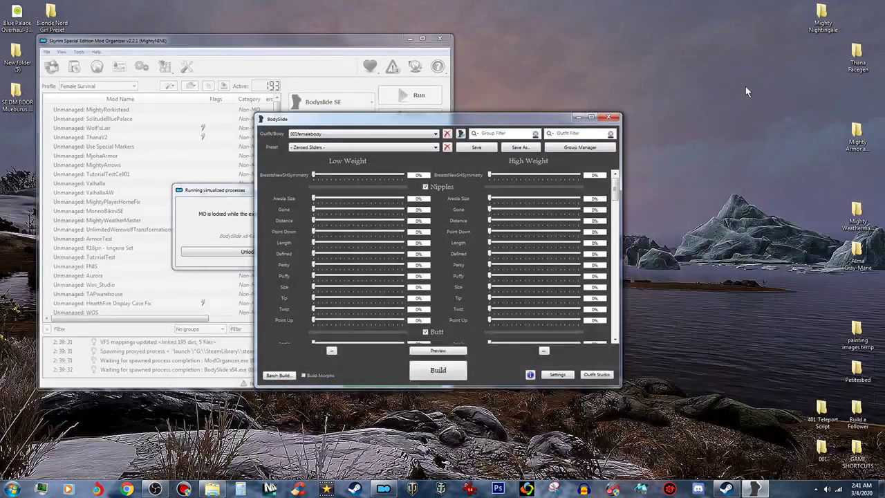
pyautogui.click(613, 119)
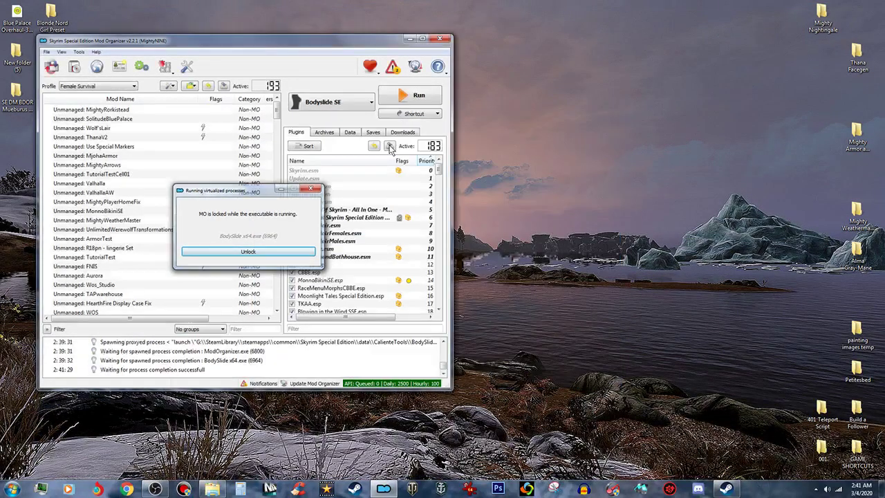
pyautogui.click(415, 98)
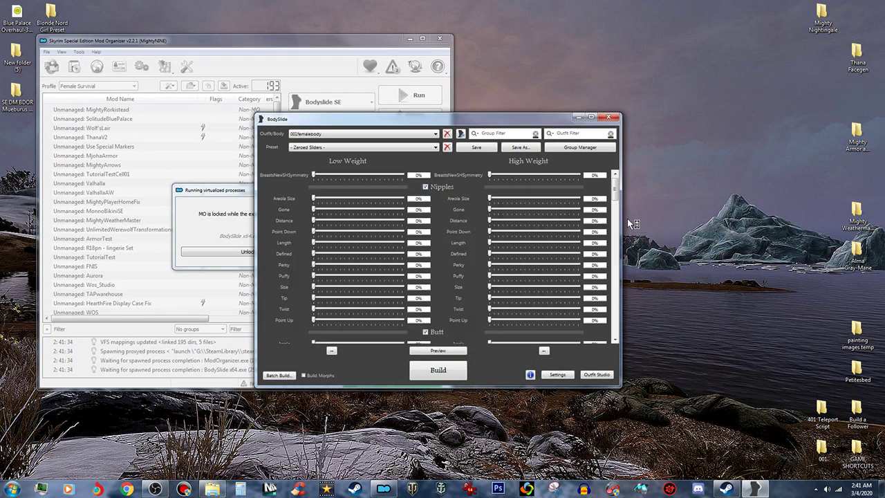
# - Scroll the Outfit/Body list to find 001 Tera Brigadine SSE
pyautogui.click(429, 133)
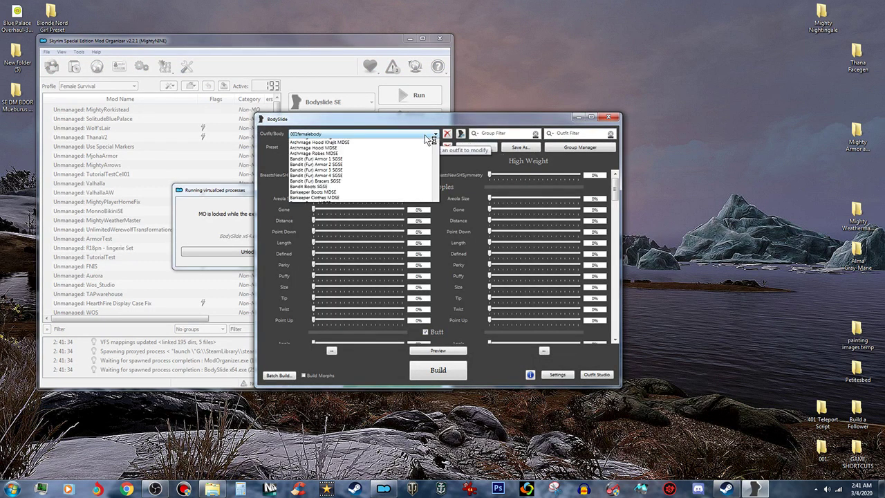
pyautogui.scroll(1, 398, 159)
pyautogui.scroll(1, 398, 159)
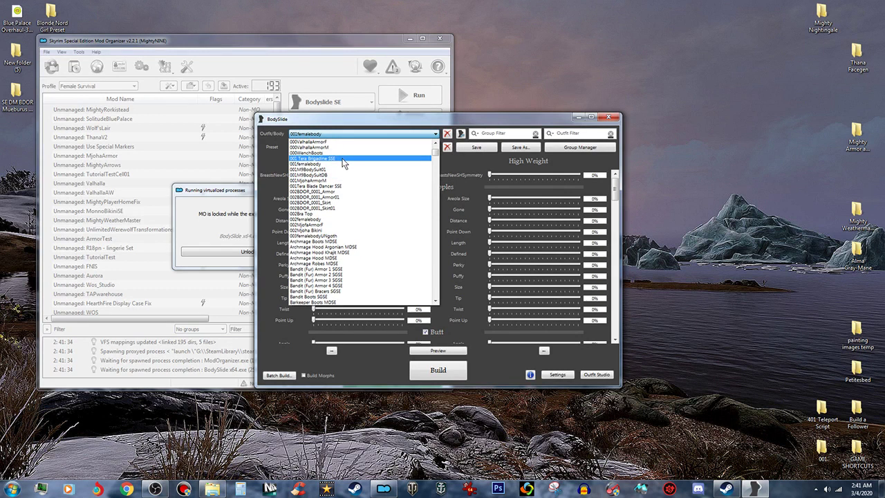
# - Select 001 Tera Brigadine SSE and check the castanic armor in the 3D preview
pyautogui.click(343, 163)
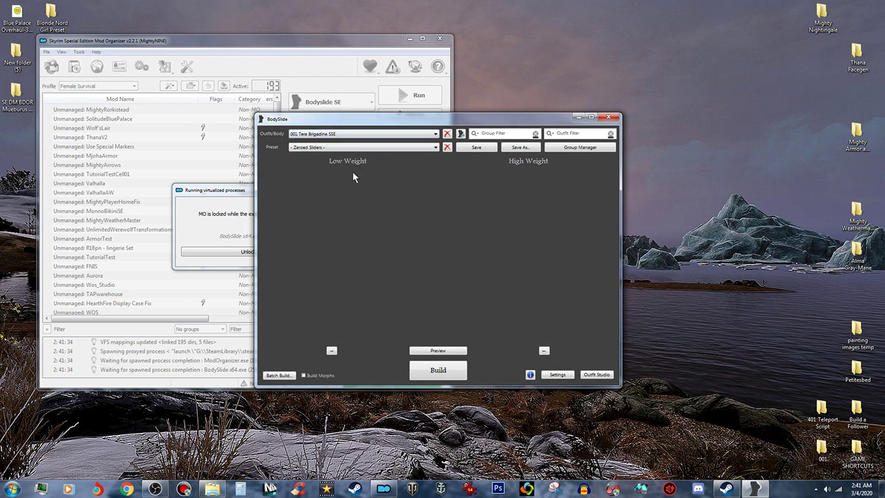
pyautogui.click(445, 352)
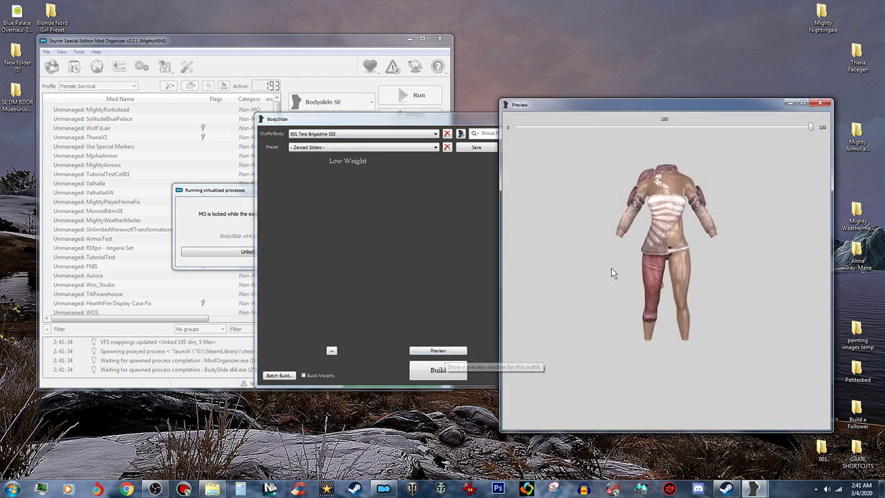
pyautogui.moveTo(621, 275)
pyautogui.mouseDown()
pyautogui.moveTo(610, 276)
pyautogui.moveTo(642, 278)
pyautogui.moveTo(613, 284)
pyautogui.mouseUp()
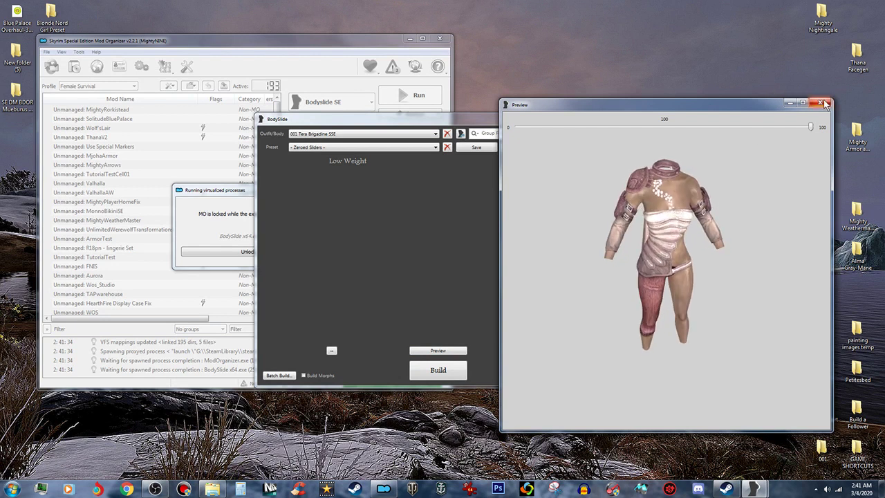
pyautogui.click(820, 103)
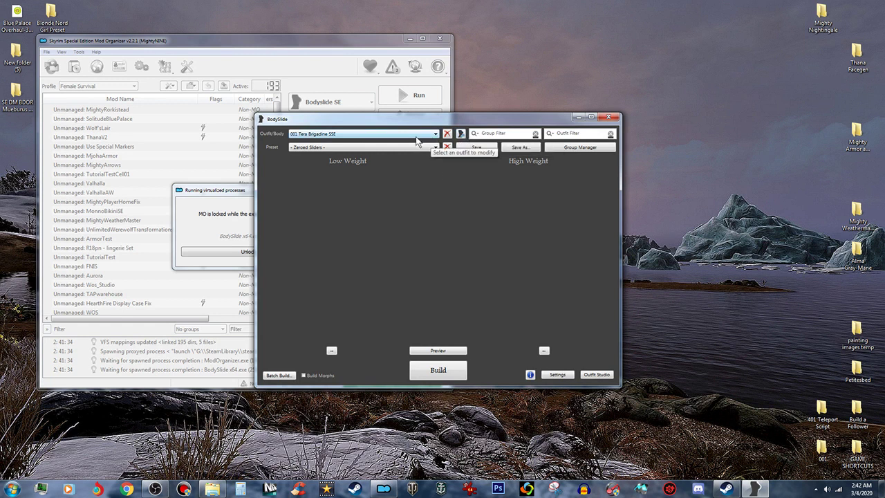
# - Open the 001 Tera Brigadine SSE project in Outfit Studio and reposition the view
pyautogui.click(462, 136)
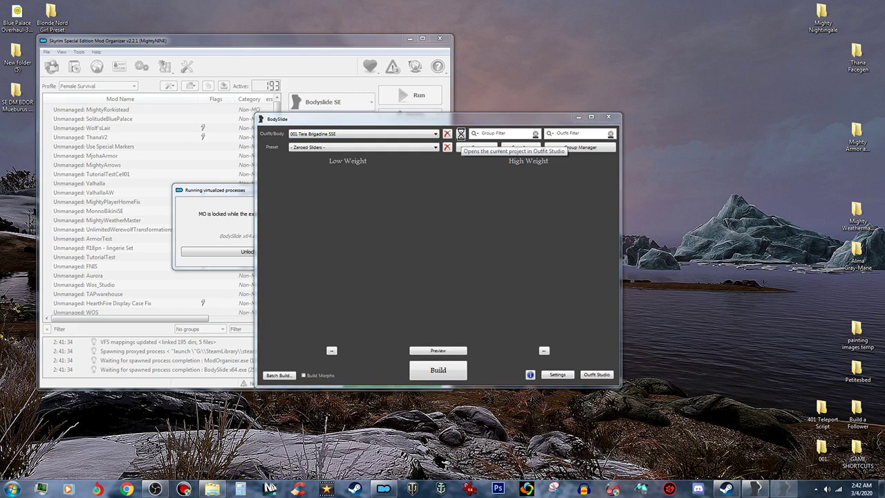
pyautogui.moveTo(508, 190)
pyautogui.mouseDown(button='right')
pyautogui.moveTo(493, 194)
pyautogui.moveTo(521, 193)
pyautogui.mouseUp(button='right')
pyautogui.moveTo(494, 143); pyautogui.dragTo(519, 189, button='middle')
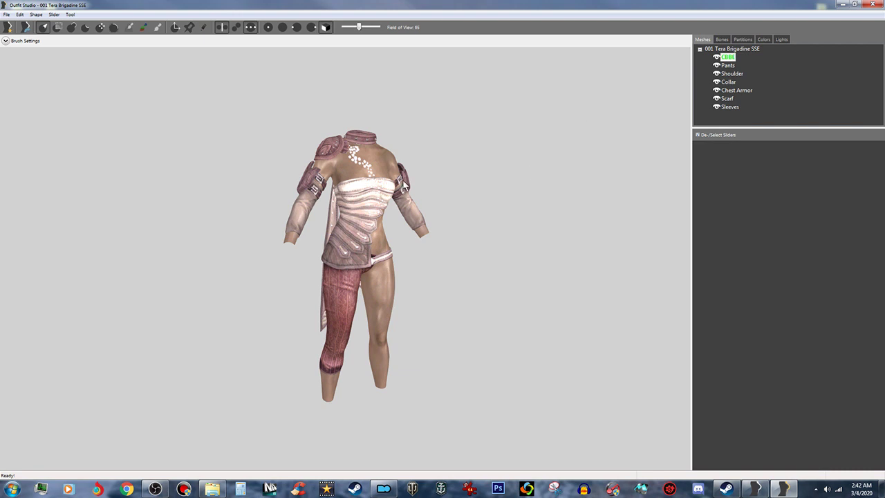
# - Duplicate the CBBE body mesh as a new shape named CBBE_Outfit
pyautogui.click(730, 59)
pyautogui.rightClick(731, 60)
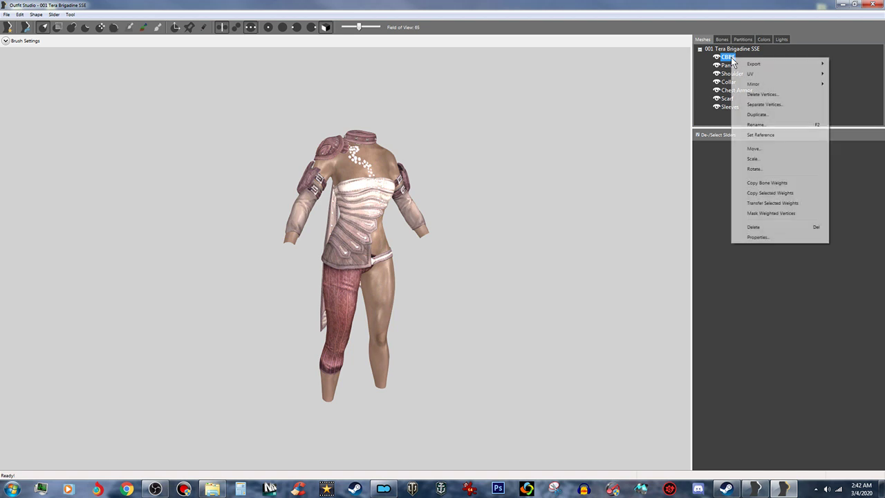
pyautogui.click(757, 115)
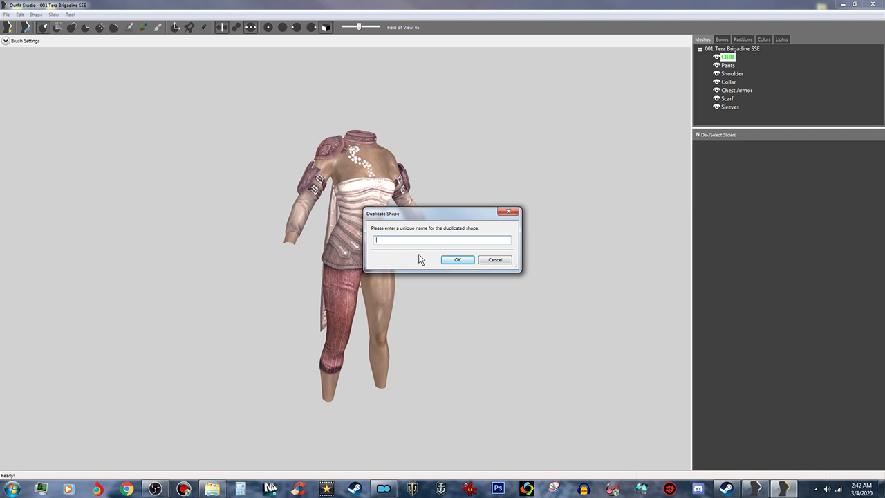
pyautogui.write('CBBE')
pyautogui.click(459, 260)
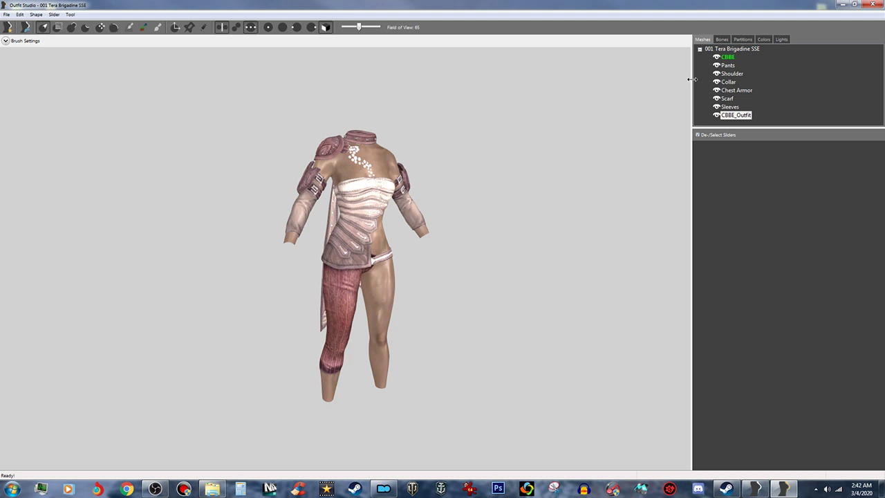
pyautogui.click(7, 15)
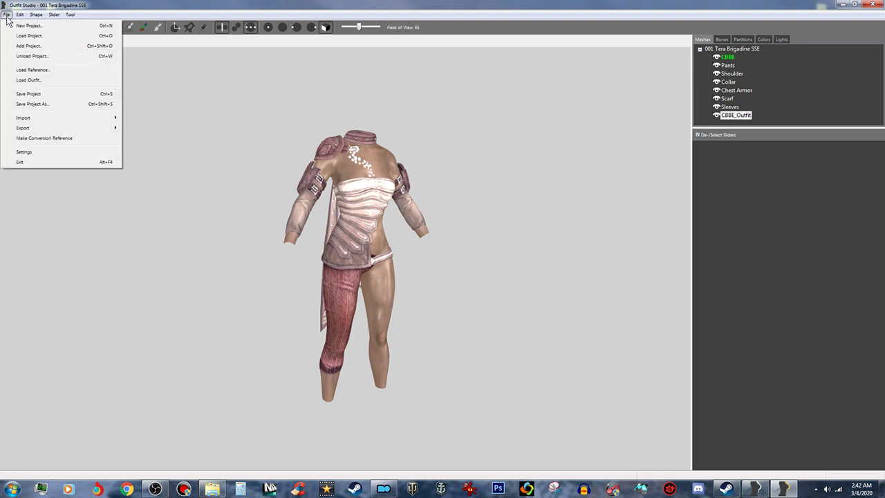
# - Load the CBBE Body reference template with its full slider set
pyautogui.click(40, 71)
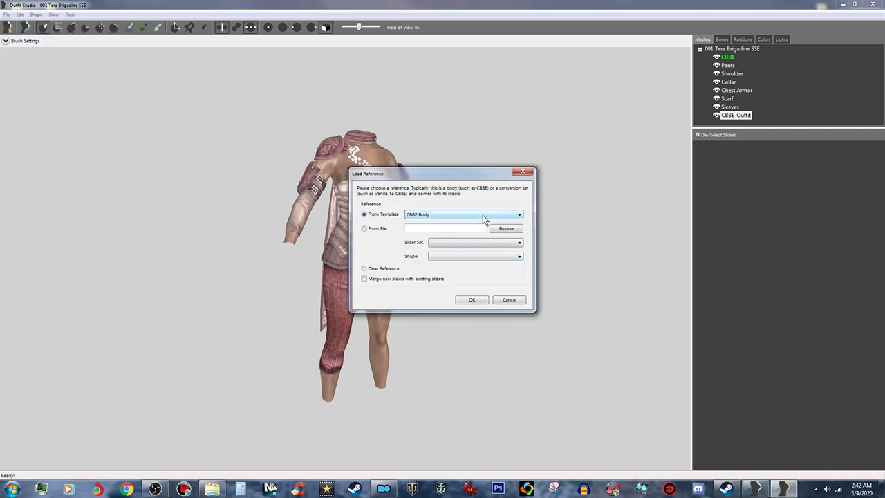
pyautogui.click(473, 300)
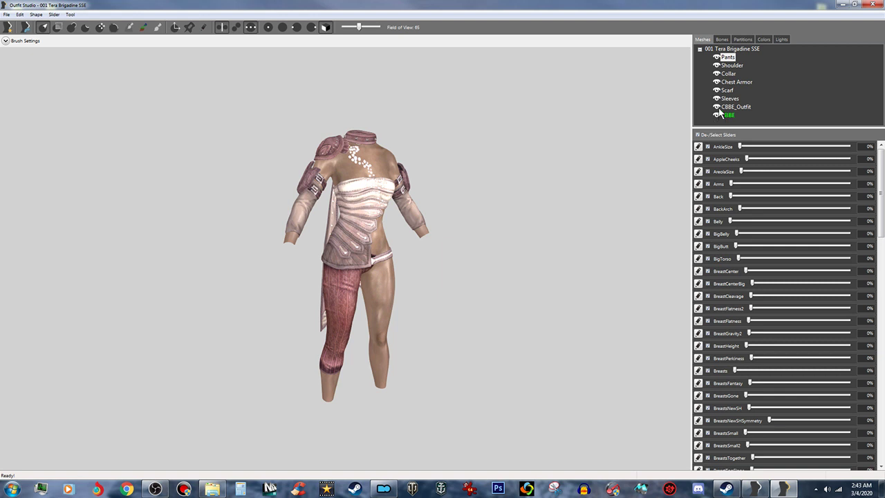
pyautogui.moveTo(572, 198); pyautogui.dragTo(578, 252, button='right')
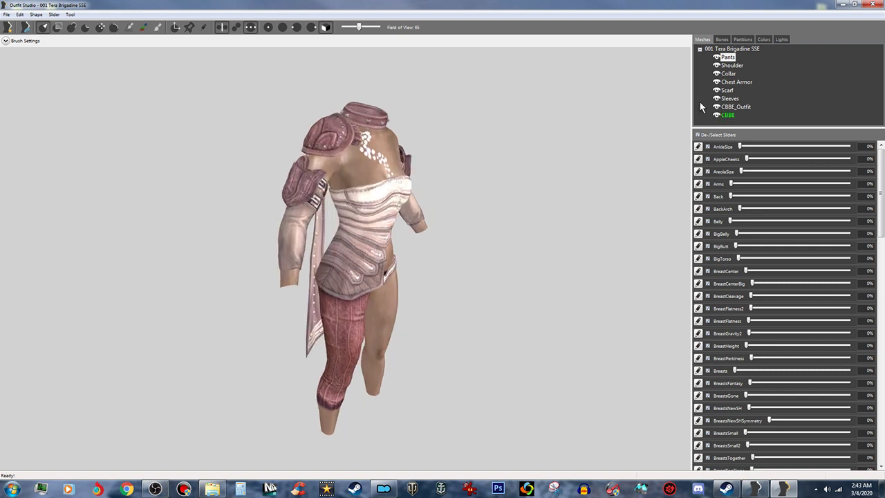
# - Toggle visibility of CBBE_Outfit and the CBBE reference body to compare them
pyautogui.click(716, 108)
pyautogui.click(717, 107)
pyautogui.click(717, 107)
pyautogui.click(717, 115)
pyautogui.click(717, 115)
# - Conform all outfit meshes to the CBBE Body sliders
pyautogui.click(56, 14)
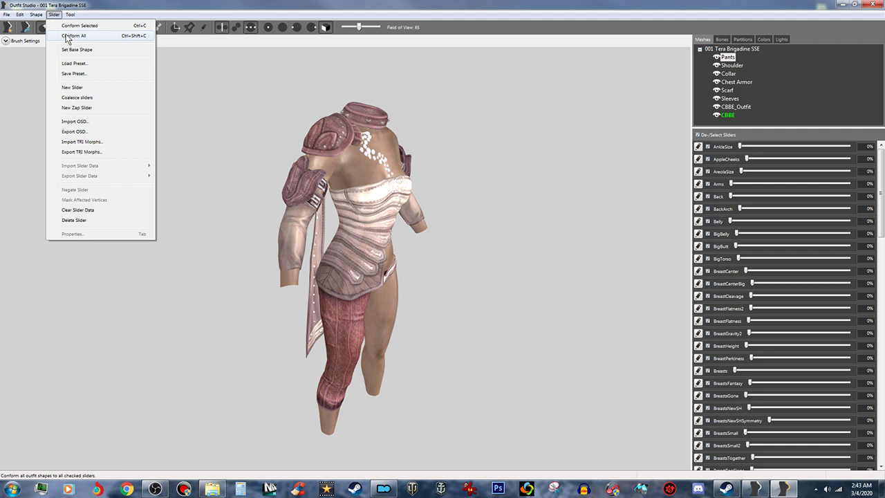
pyautogui.click(67, 36)
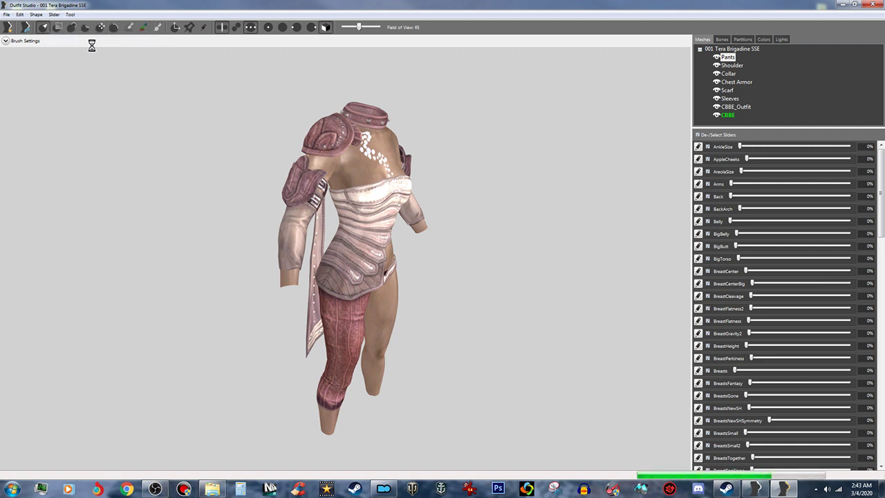
pyautogui.click(731, 116)
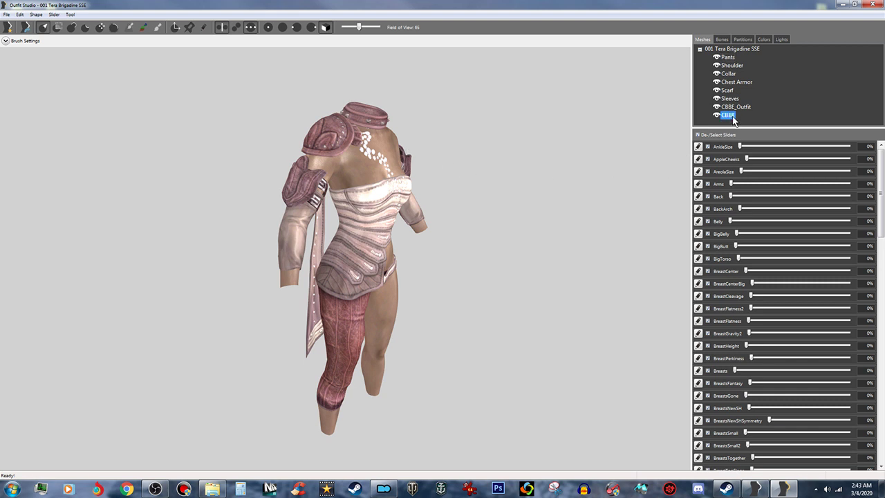
# - Delete the CBBE reference mesh from the project
pyautogui.rightClick(734, 121)
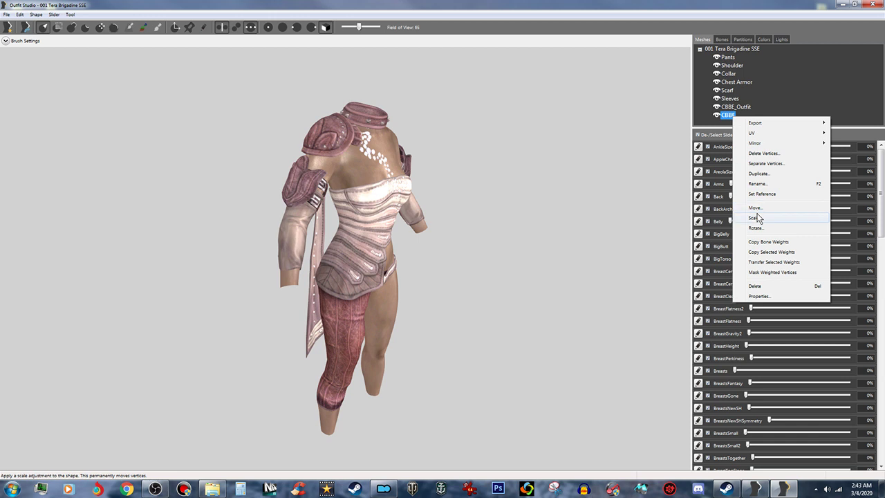
pyautogui.click(760, 289)
pyautogui.click(487, 242)
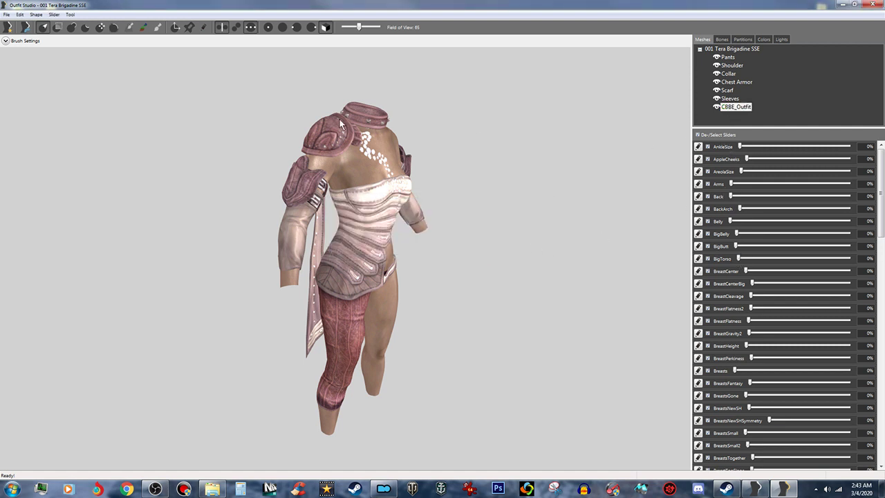
# - Re-conform all remaining outfit meshes to the sliders
pyautogui.click(54, 13)
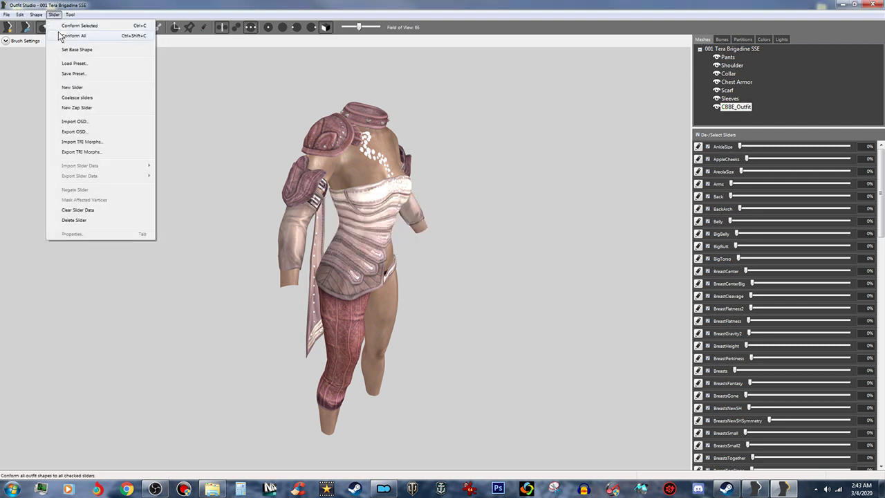
pyautogui.click(62, 35)
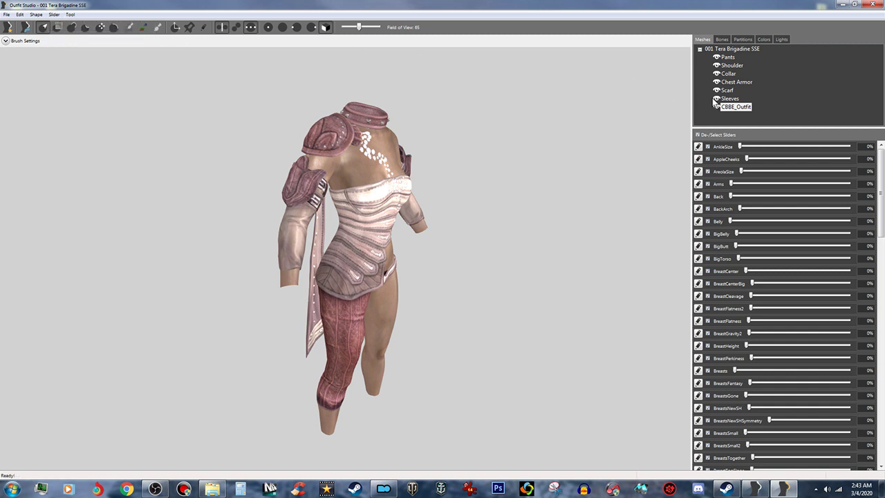
pyautogui.click(740, 108)
# - Rename the CBBE_Outfit mesh to Body
pyautogui.rightClick(741, 109)
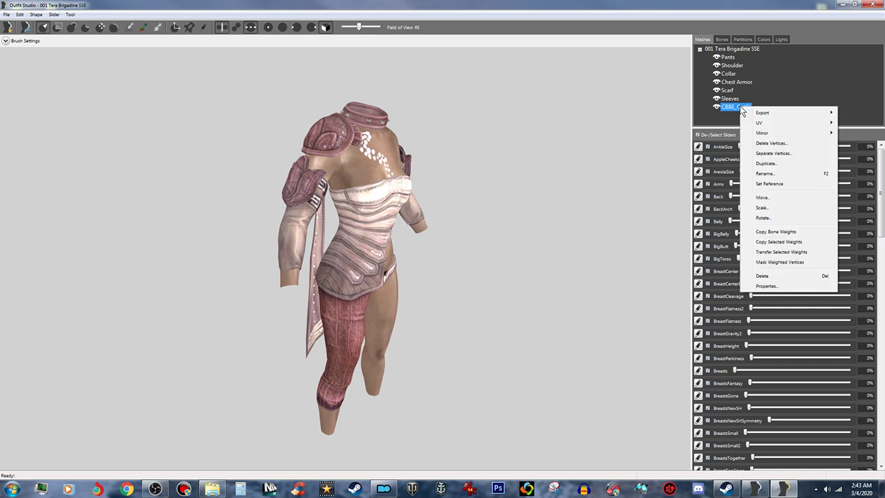
pyautogui.click(768, 177)
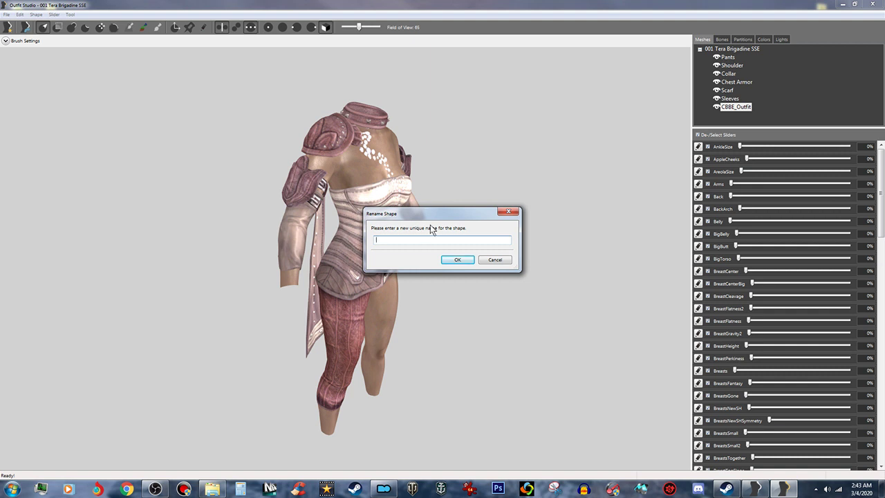
pyautogui.write('Body')
pyautogui.click(457, 260)
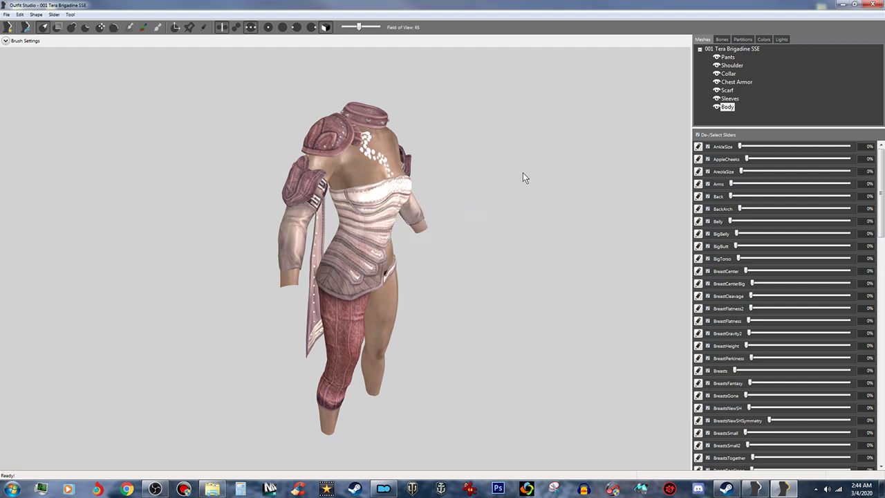
pyautogui.moveTo(523, 172); pyautogui.dragTo(504, 172, button='right')
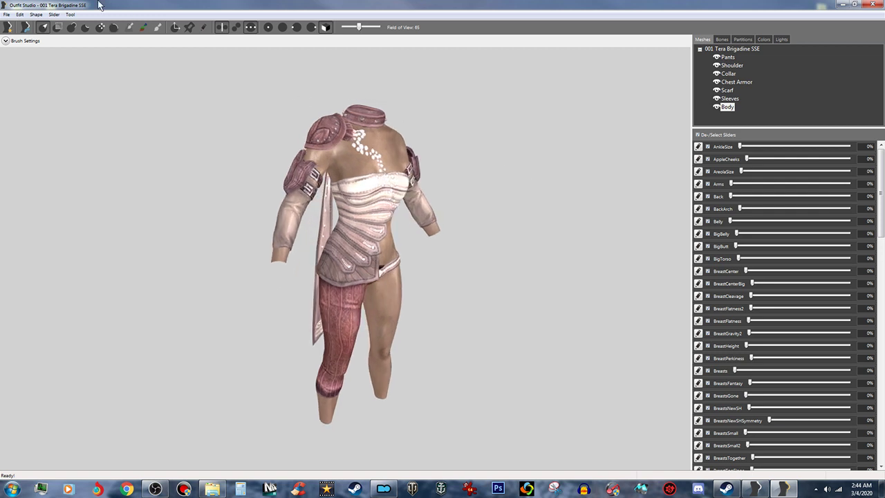
# - Make the Body mesh the base shape
pyautogui.click(54, 14)
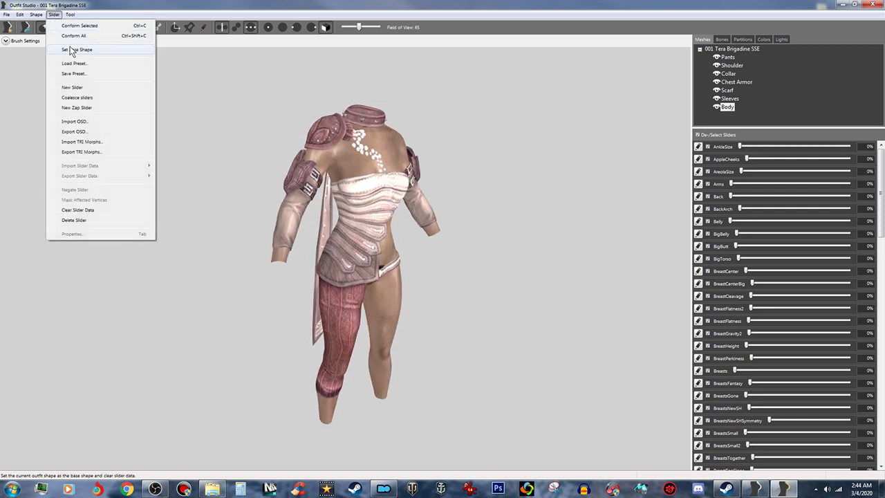
pyautogui.click(84, 36)
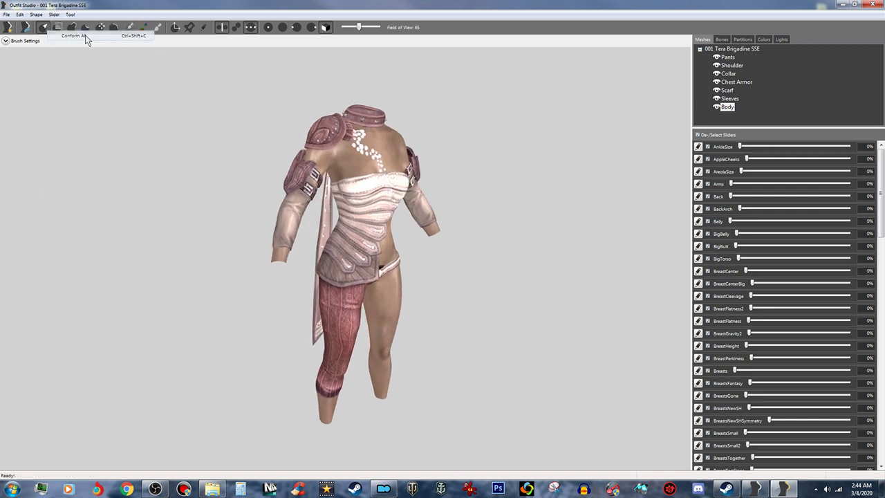
pyautogui.click(54, 14)
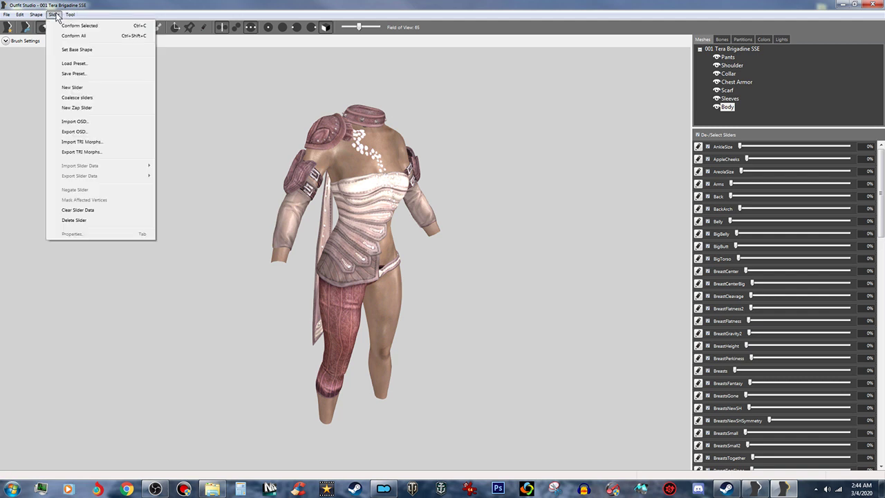
pyautogui.click(90, 51)
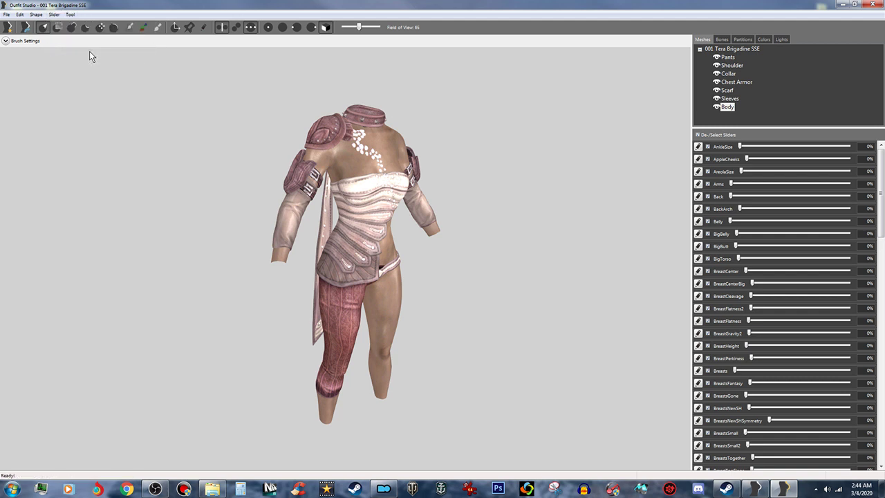
pyautogui.click(7, 14)
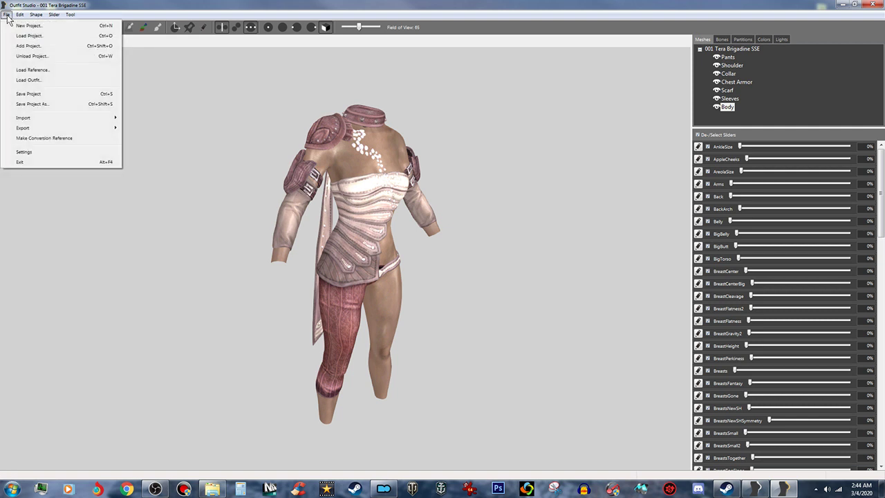
# - Copy display name '001 Tera Brigadine SSE' into the project fields and save with output file cuirass
pyautogui.click(35, 106)
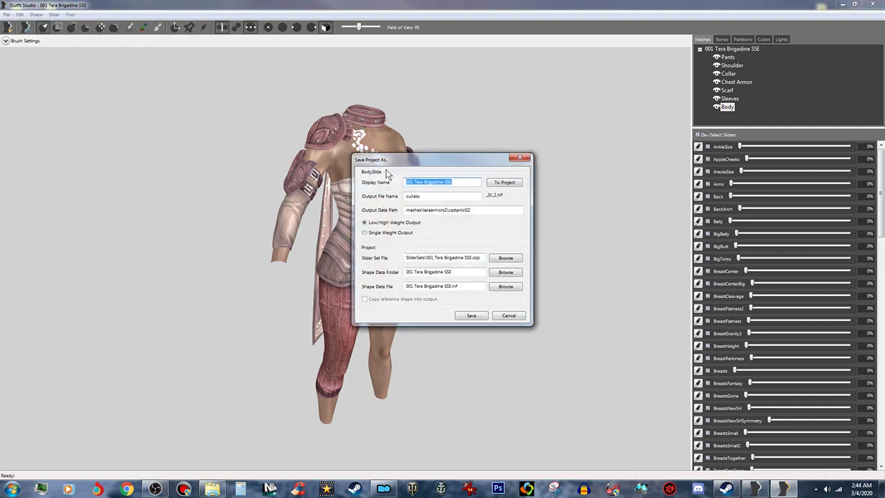
pyautogui.click(456, 182)
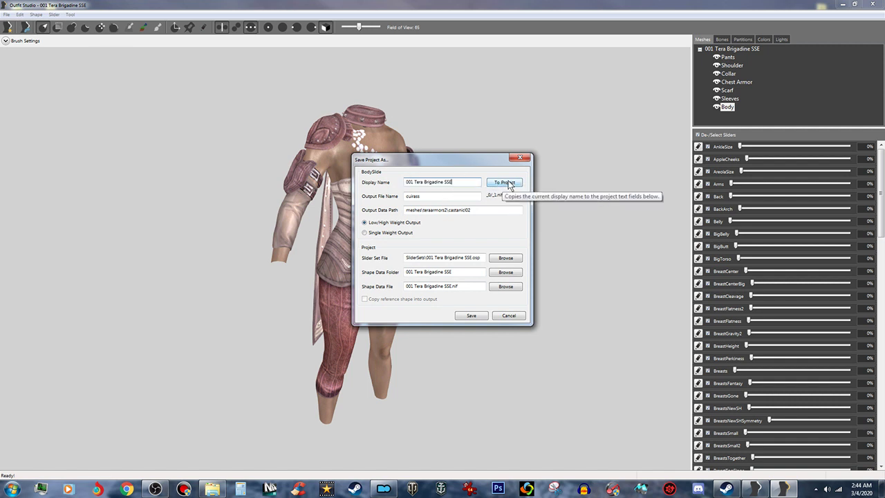
pyautogui.click(509, 183)
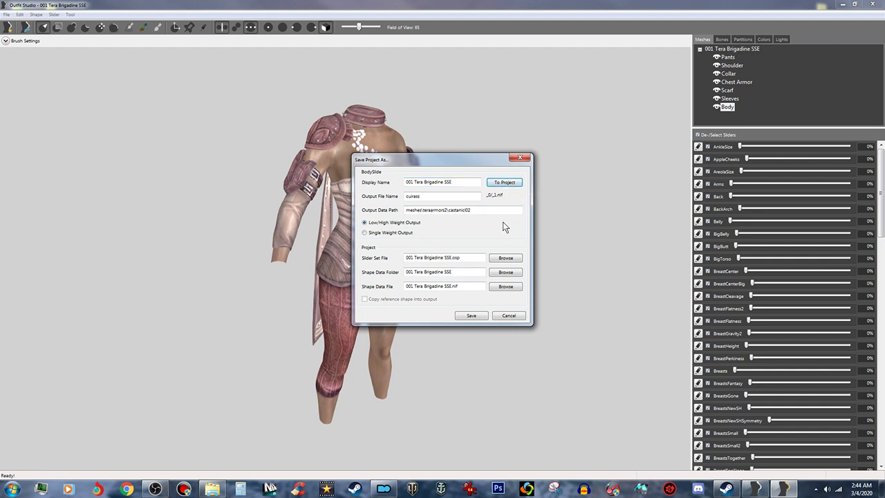
pyautogui.click(473, 316)
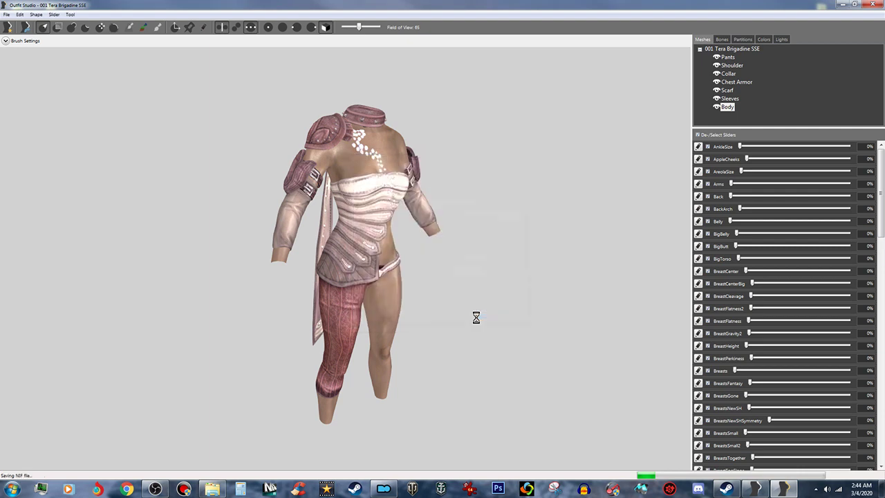
# - Close Outfit Studio and BodySlide, then relaunch BodySlide SE from Mod Organizer
pyautogui.click(875, 5)
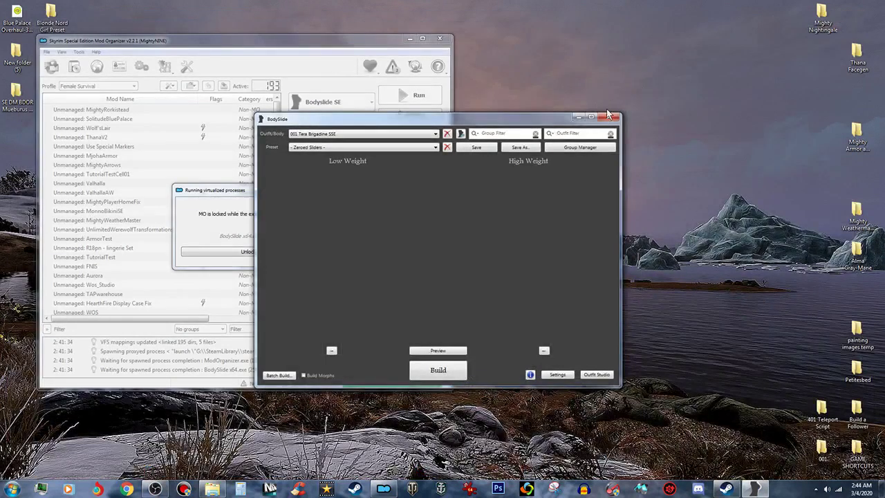
pyautogui.click(608, 117)
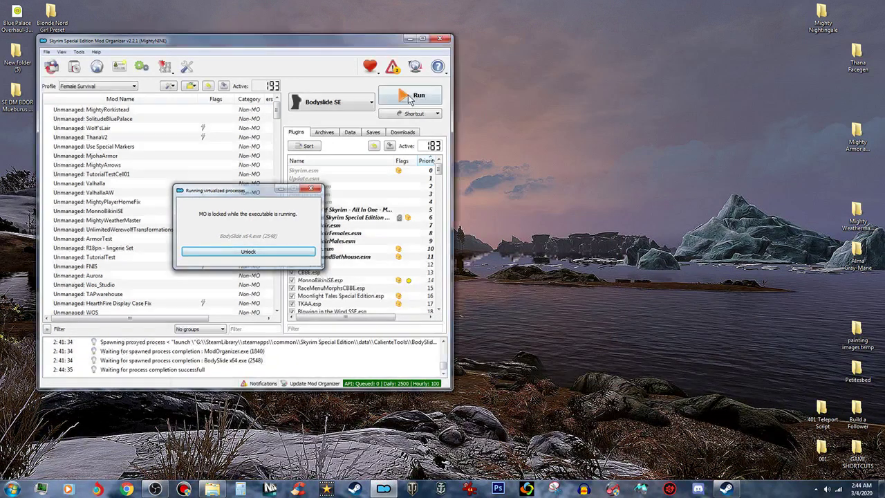
pyautogui.click(408, 94)
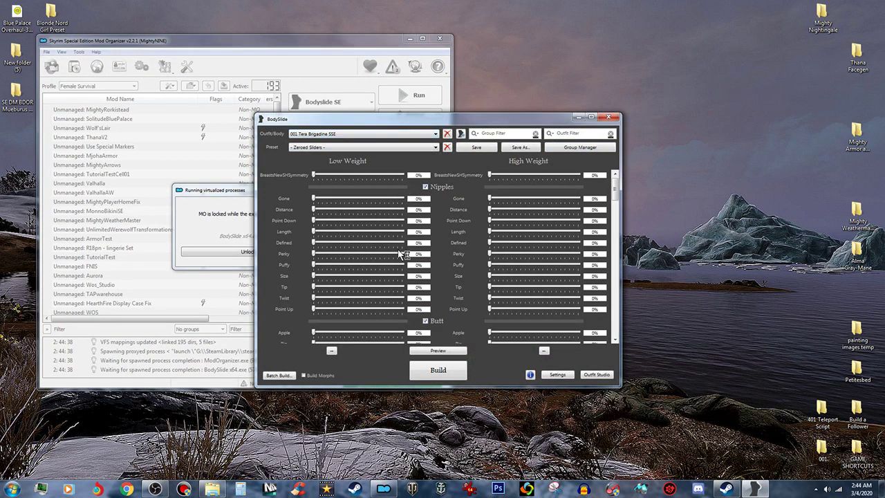
# - Reopen 001 Tera Brigadine SSE in Outfit Studio and inspect the model with its Body mesh from several angles
pyautogui.click(460, 133)
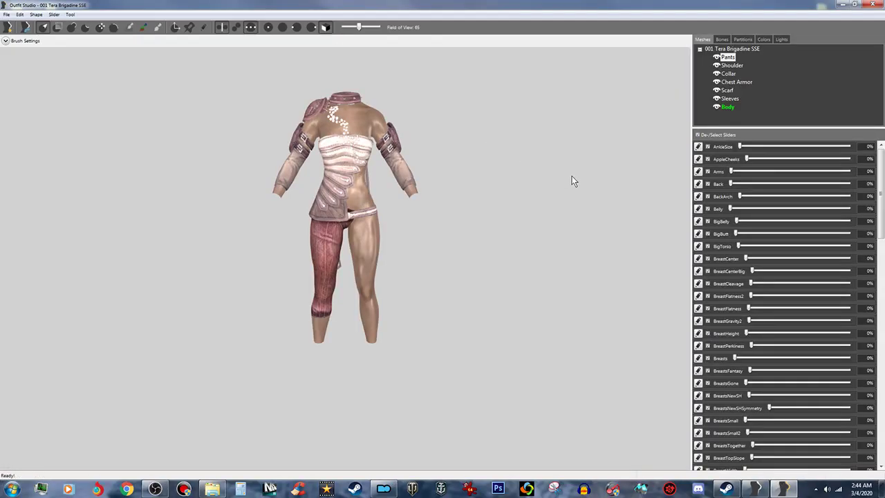
pyautogui.moveTo(595, 186)
pyautogui.mouseDown(button='right')
pyautogui.moveTo(576, 198)
pyautogui.moveTo(606, 198)
pyautogui.moveTo(534, 196)
pyautogui.moveTo(597, 199)
pyautogui.mouseUp(button='right')
pyautogui.moveTo(519, 208); pyautogui.dragTo(539, 211, button='right')
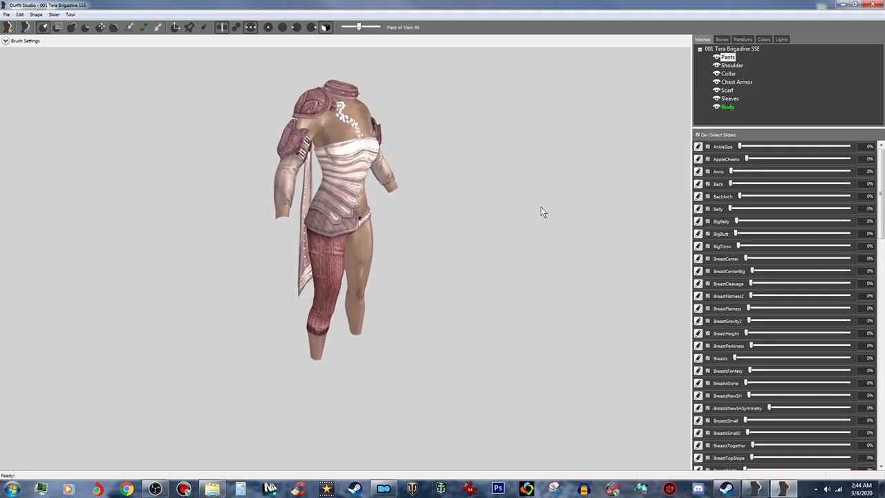
pyautogui.moveTo(562, 181); pyautogui.dragTo(491, 237, button='right')
pyautogui.scroll(2, 492, 237)
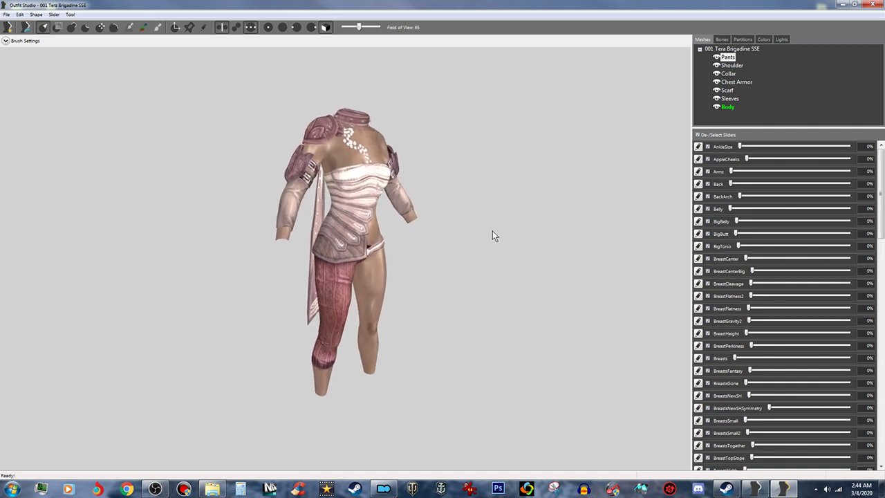